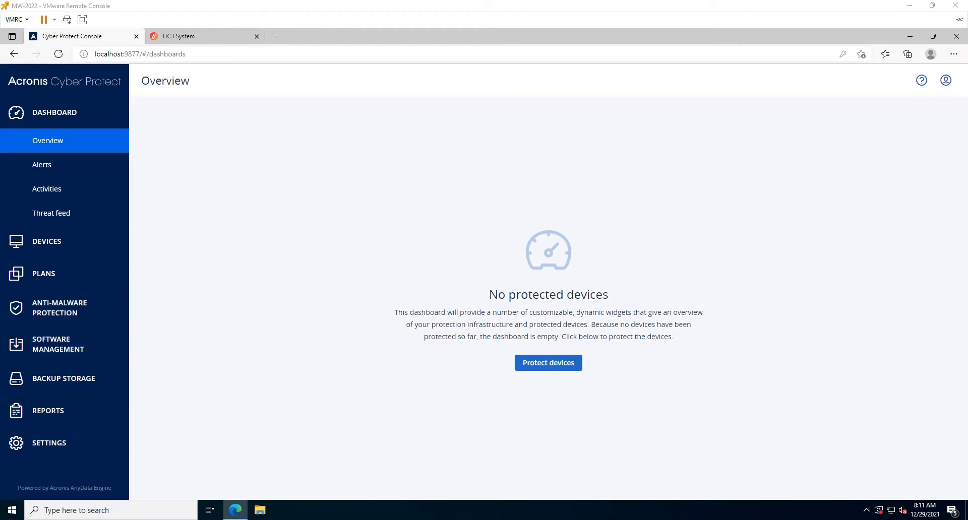
Step: Start adding Scale Computing HC3 as a virtualization host from the list of all devices
{"action": "left_click", "coordinate": [76, 243]}
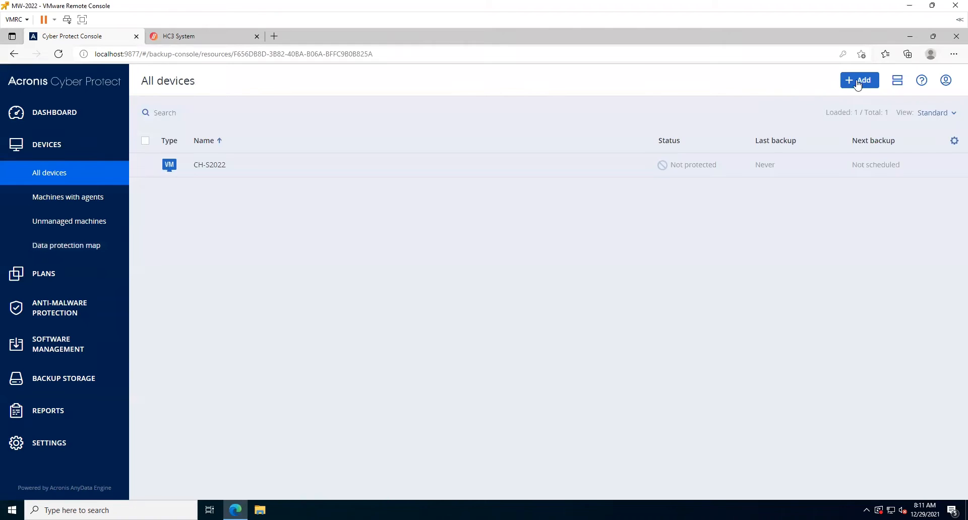
{"action": "left_click", "coordinate": [854, 83]}
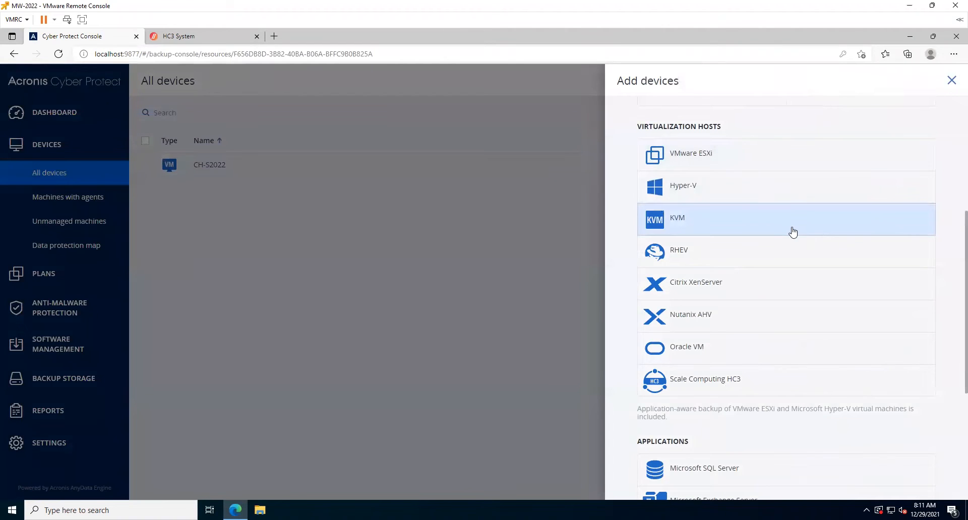
{"action": "scroll", "coordinate": [794, 228], "scroll_direction": "up", "scroll_amount": 1}
{"action": "scroll", "coordinate": [793, 228], "scroll_direction": "down", "scroll_amount": 2}
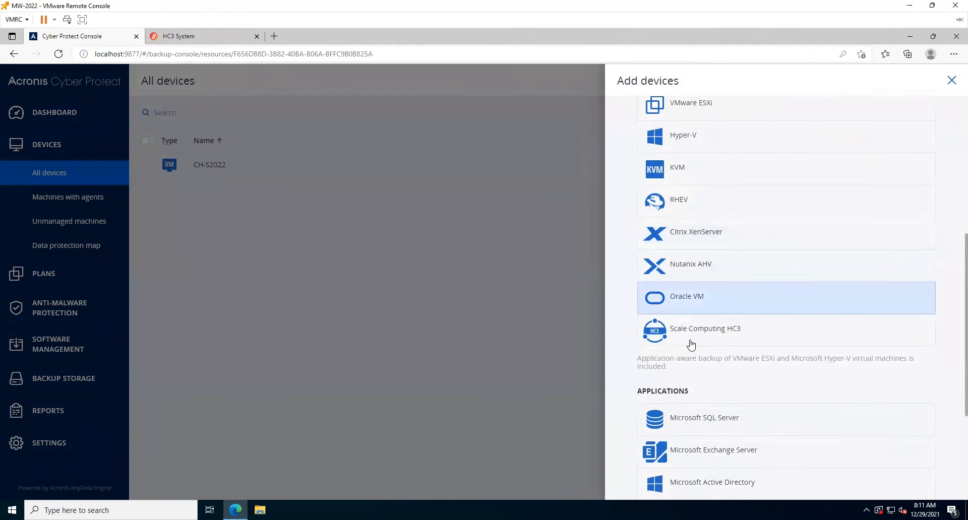
{"action": "left_click", "coordinate": [704, 335]}
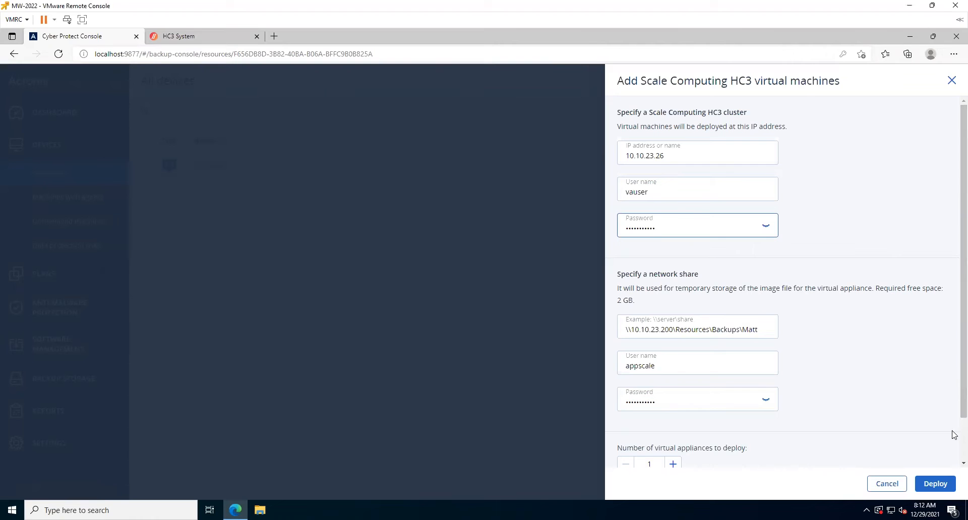
Step: Deploy 1 virtual appliance to the HC3 cluster at 10.10.23.26 and open the deployment's activity details
{"action": "scroll", "coordinate": [674, 465], "scroll_direction": "down", "scroll_amount": 1}
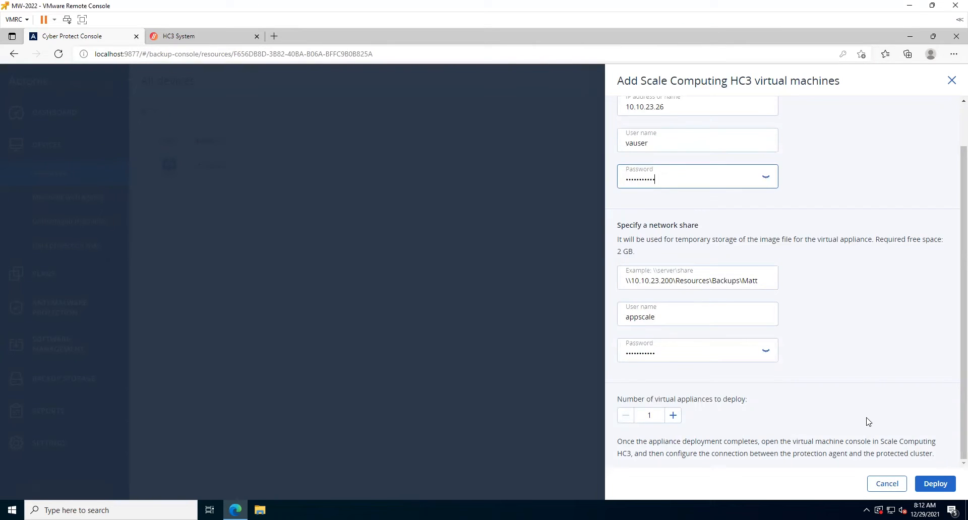
{"action": "left_click", "coordinate": [931, 485]}
{"action": "left_click", "coordinate": [826, 155]}
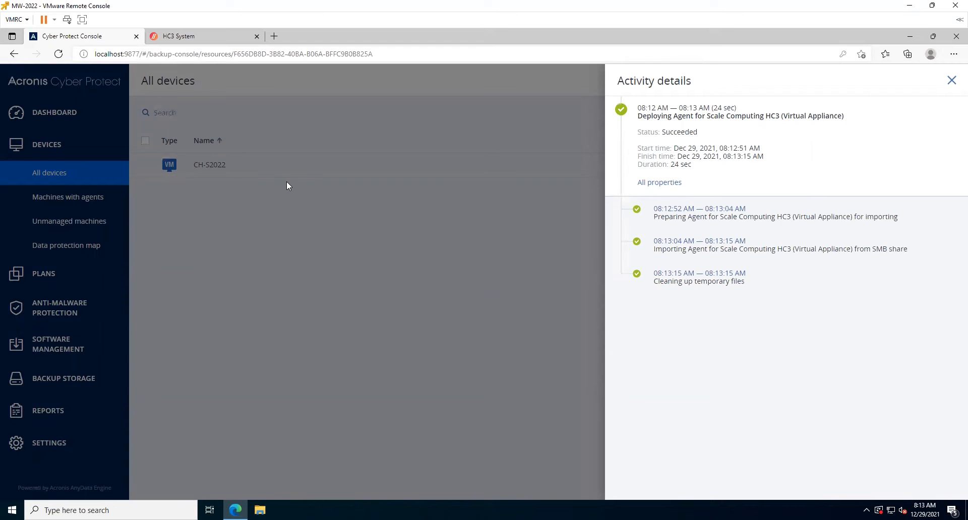
Step: Switch to the HC3 System page, start the backup appliance virtual machine and open its console
{"action": "left_click", "coordinate": [197, 40]}
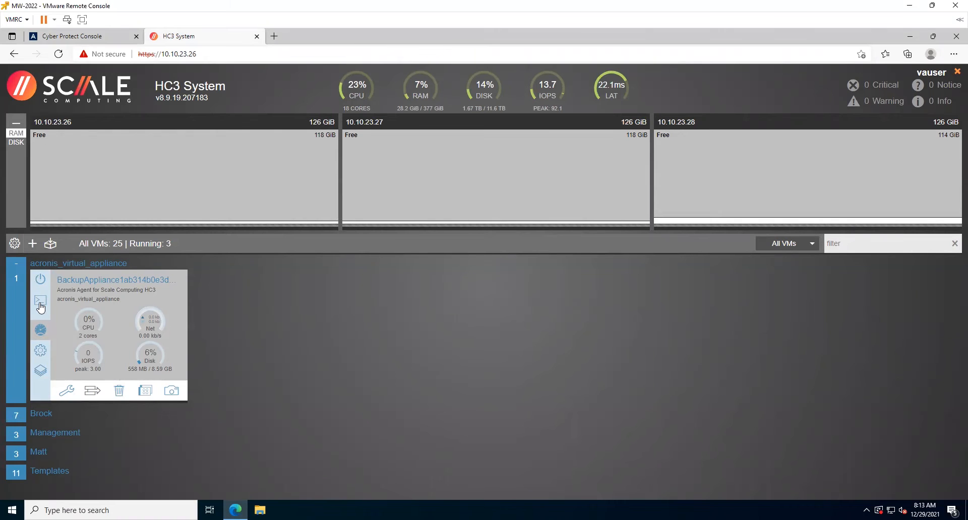
{"action": "left_click", "coordinate": [40, 278]}
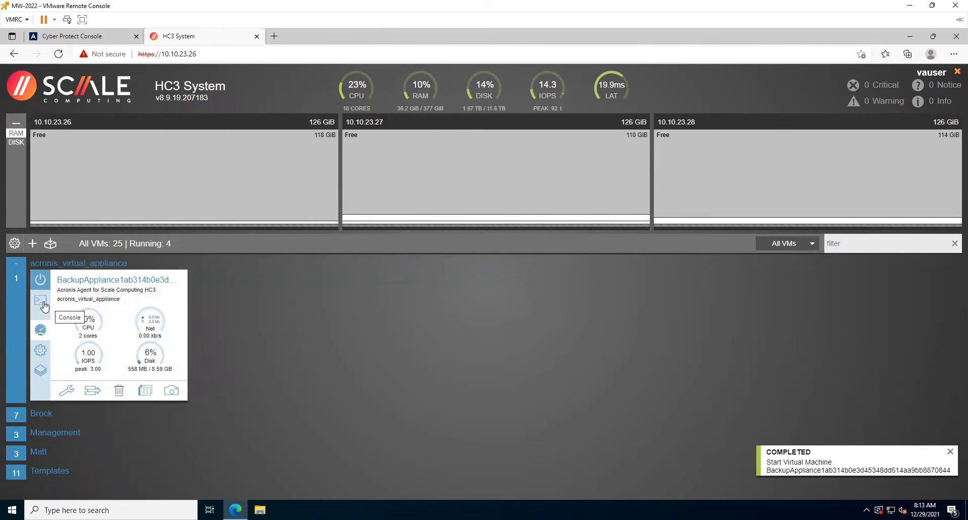
{"action": "left_click", "coordinate": [43, 303]}
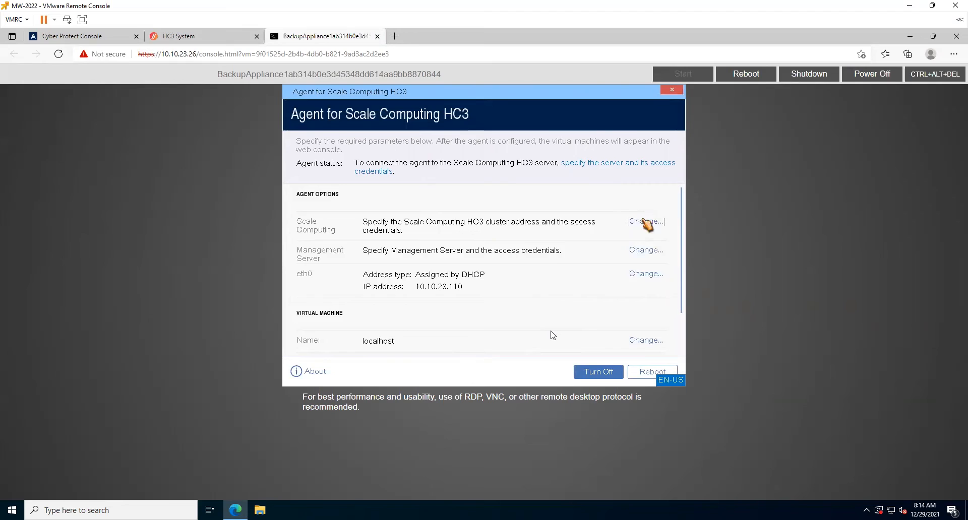
Step: Connect the agent to the Scale Computing cluster at 10.10.23.26 as vauser with the account password, testing the connection before accepting
{"action": "left_click", "coordinate": [646, 222]}
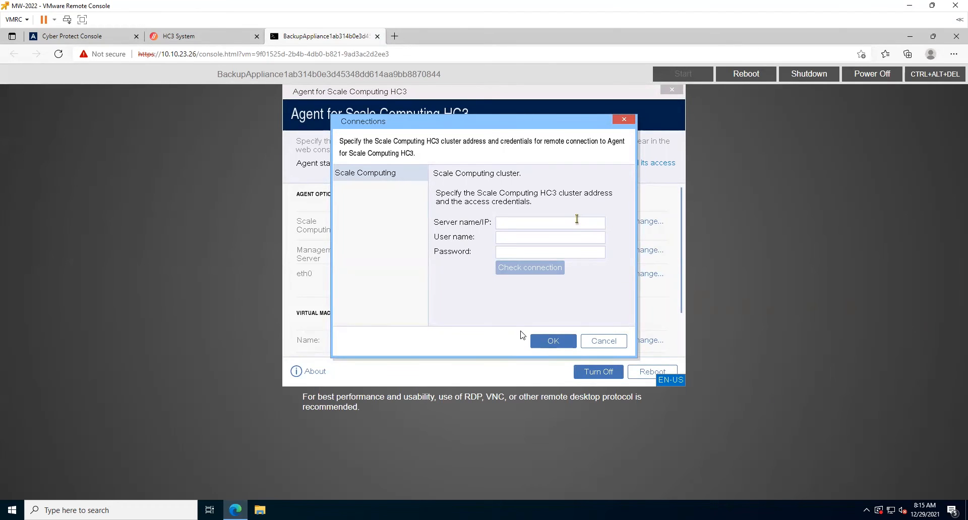
{"action": "type", "text": "10.10.23.2"}
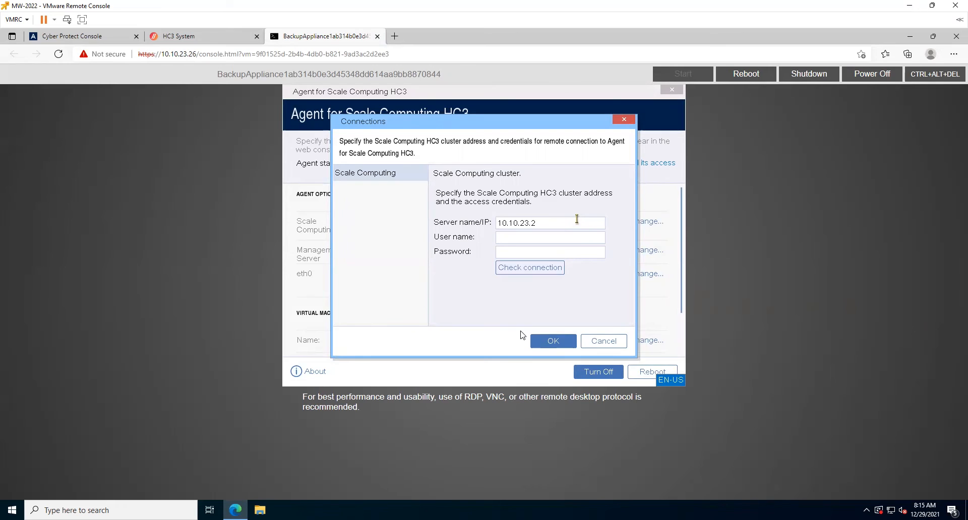
{"action": "key", "text": "Tab"}
{"action": "type", "text": "vauser"}
{"action": "key", "text": "Tab"}
{"action": "type", "text": "••••••••••"}
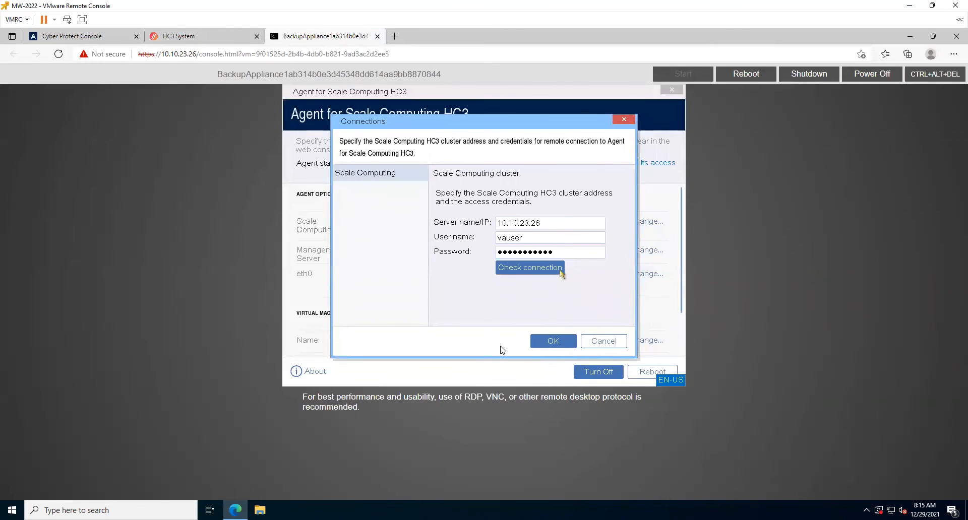
{"action": "left_click", "coordinate": [561, 273]}
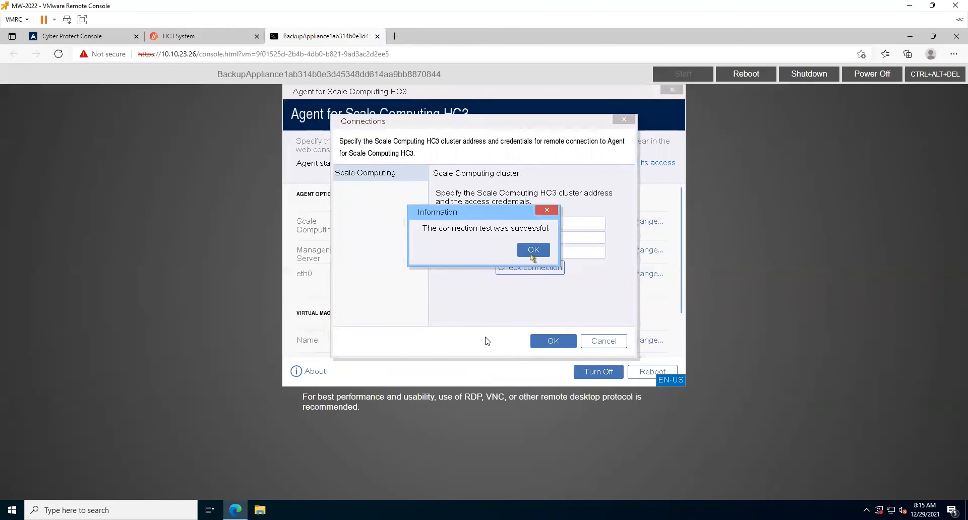
{"action": "left_click", "coordinate": [533, 251]}
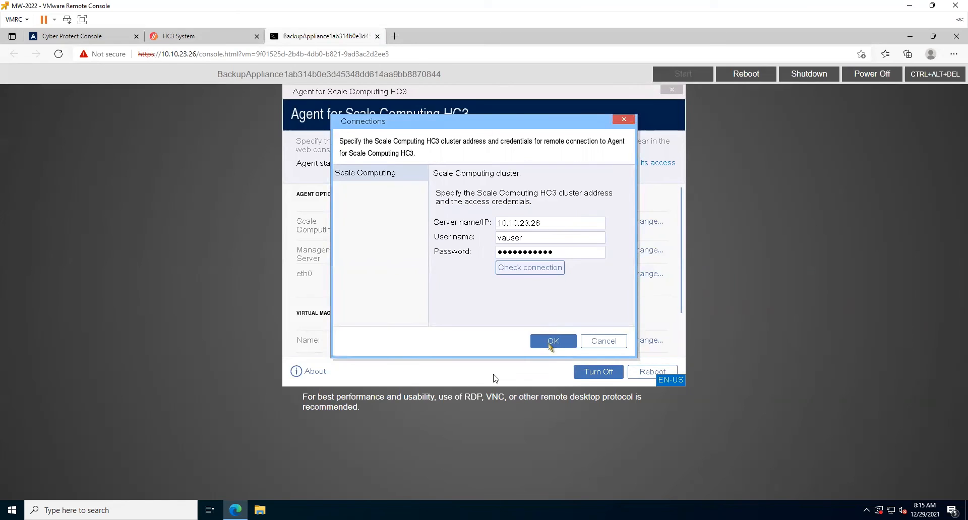
{"action": "left_click", "coordinate": [550, 343]}
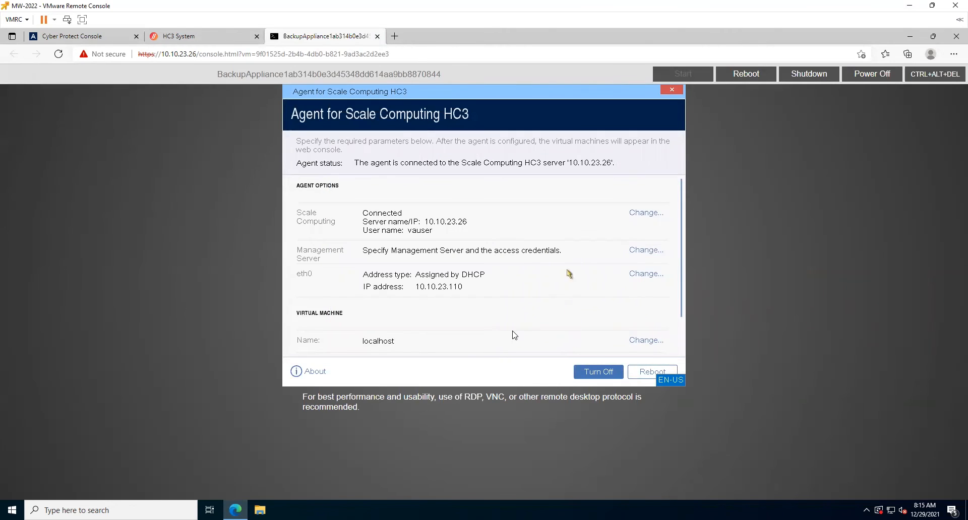
Step: Register the agent with the local management server at 10.10.23.178 as Administrator, entering the account password
{"action": "left_click", "coordinate": [634, 251]}
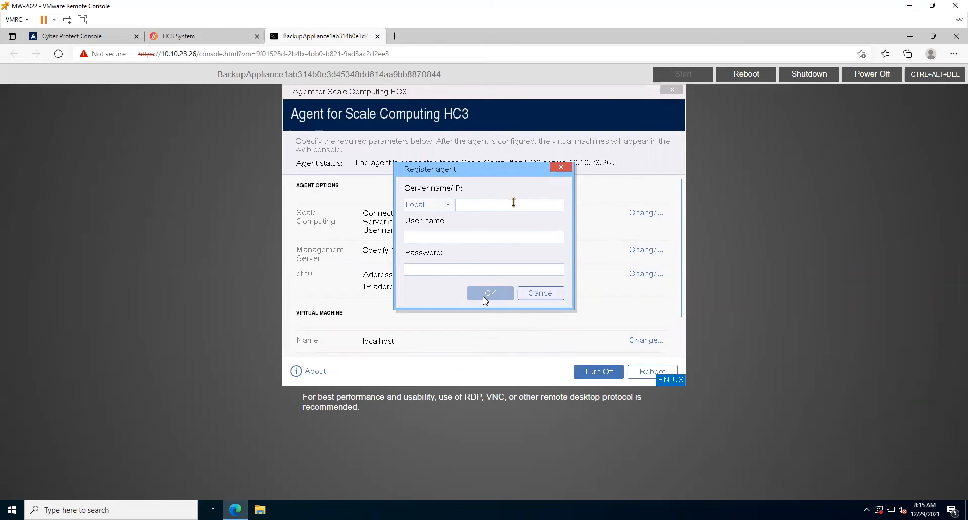
{"action": "type", "text": ".23.178"}
{"action": "type", "text": "Administrator"}
{"action": "key", "text": "Tab"}
{"action": "type", "text": "**********"}
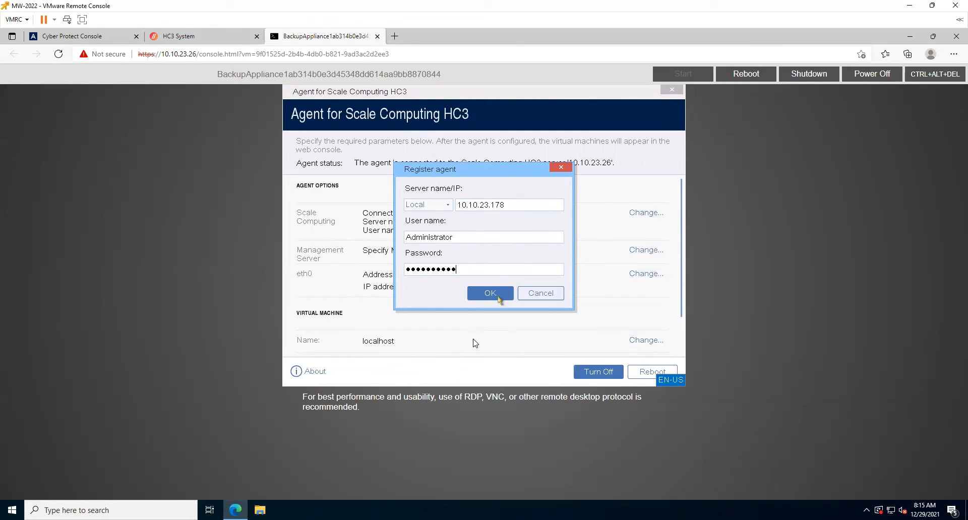
{"action": "left_click", "coordinate": [498, 296]}
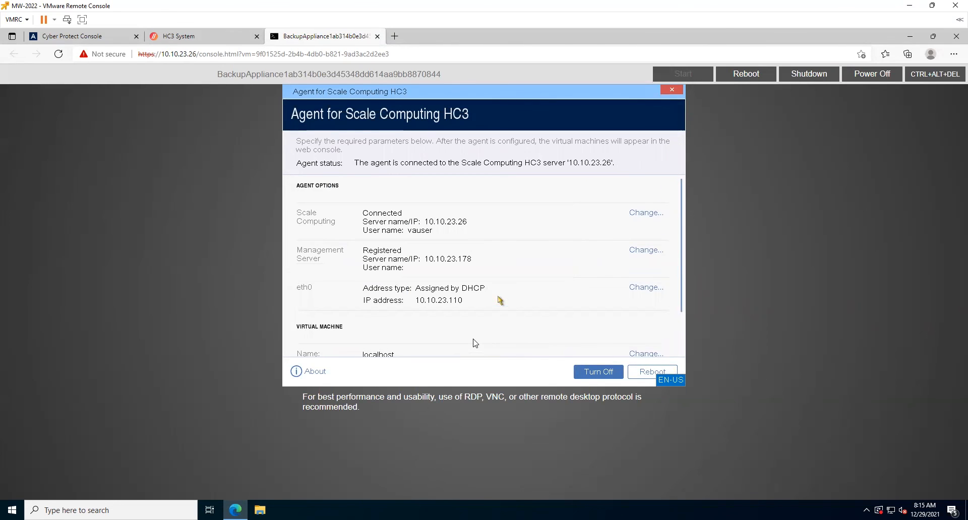
Step: Return to the Cyber Protect Console, reload the device list and look through the Scale Computing HC3 virtual machines
{"action": "left_click", "coordinate": [93, 36]}
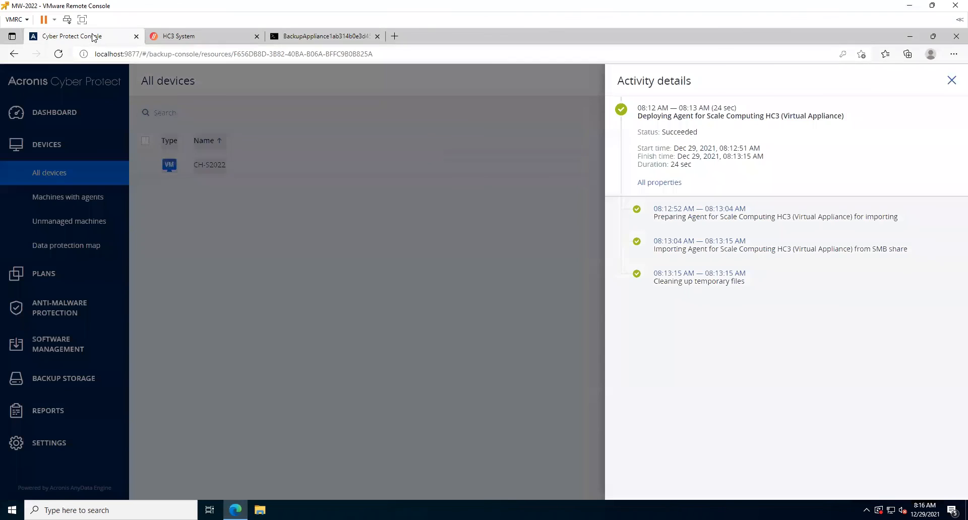
{"action": "left_click", "coordinate": [235, 54]}
{"action": "key", "text": "Return"}
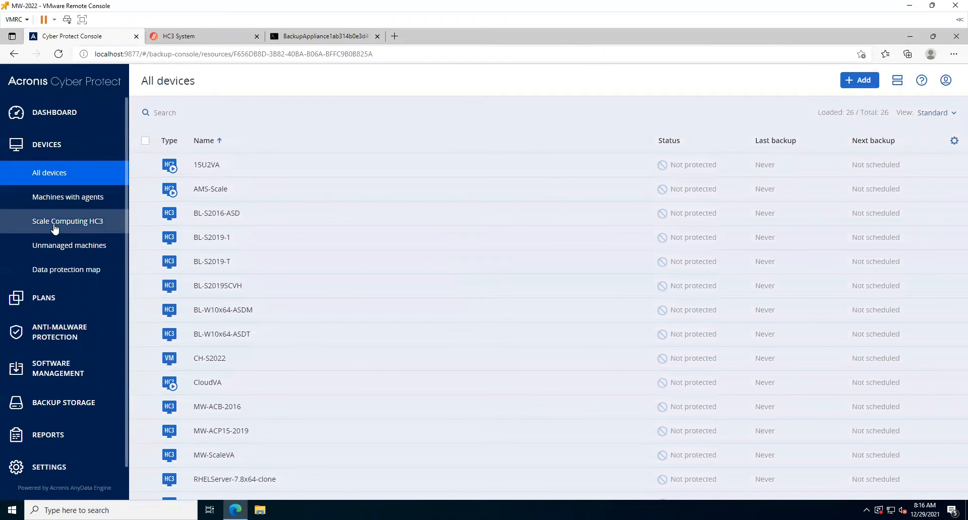
{"action": "left_click", "coordinate": [54, 224]}
{"action": "scroll", "coordinate": [486, 196], "scroll_direction": "down", "scroll_amount": 5}
{"action": "scroll", "coordinate": [486, 196], "scroll_direction": "up", "scroll_amount": 5}
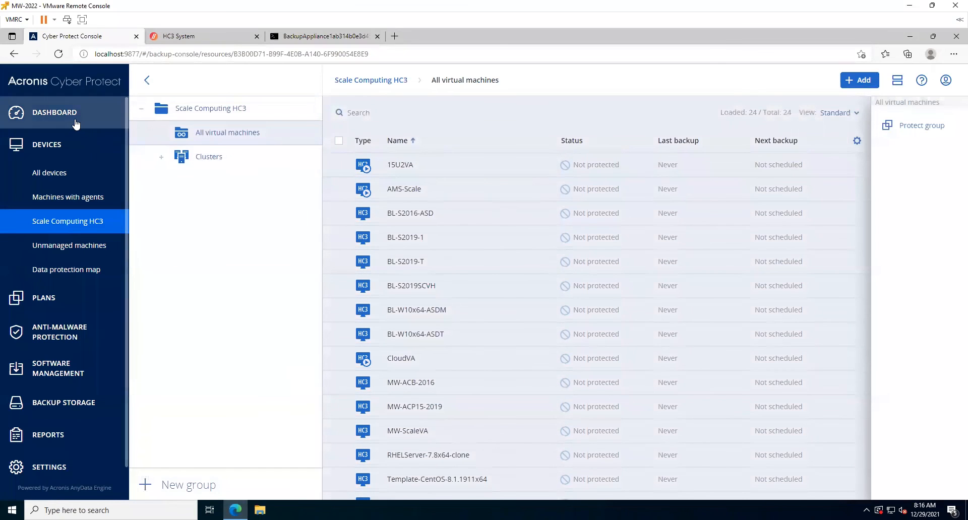